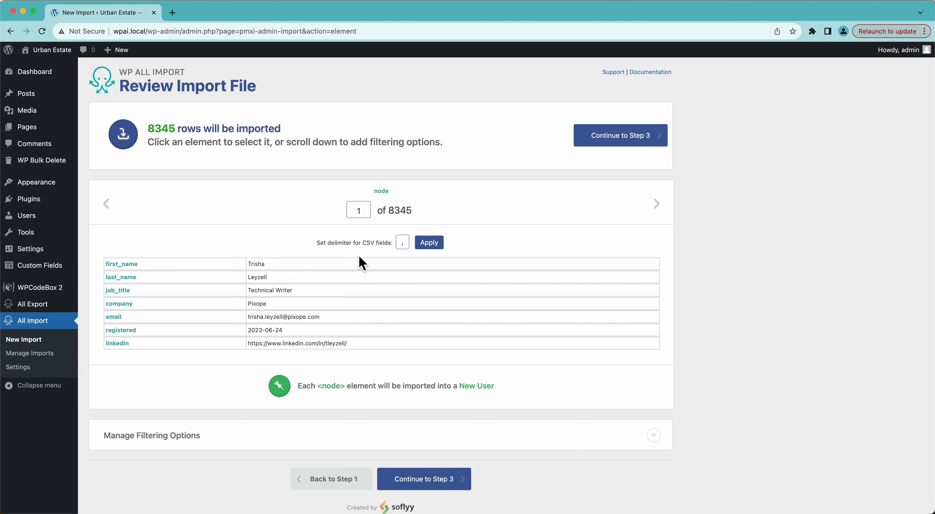
Step: Continue to the field mapping step of the import and browse the file's records up to record 6
left_click(607, 142)
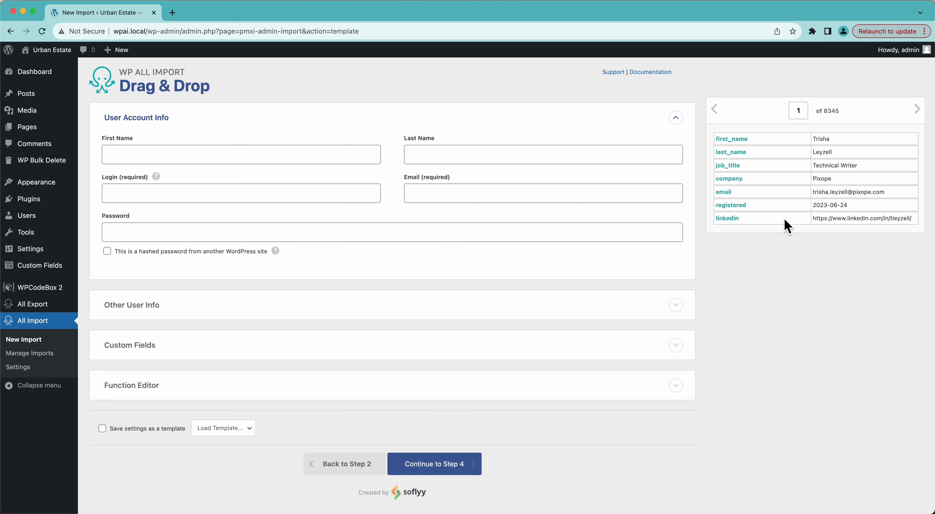
left_click(918, 110)
left_click(917, 110)
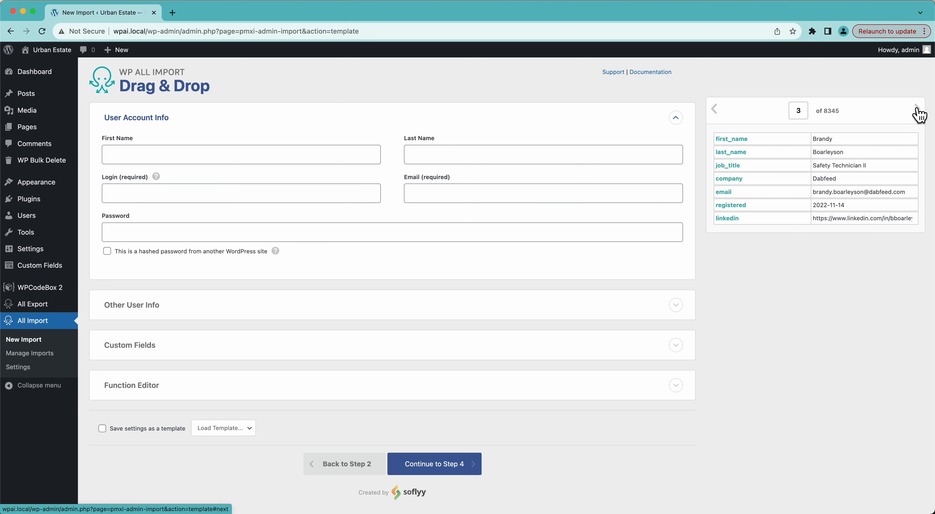
left_click(918, 110)
left_click(917, 110)
left_click(918, 110)
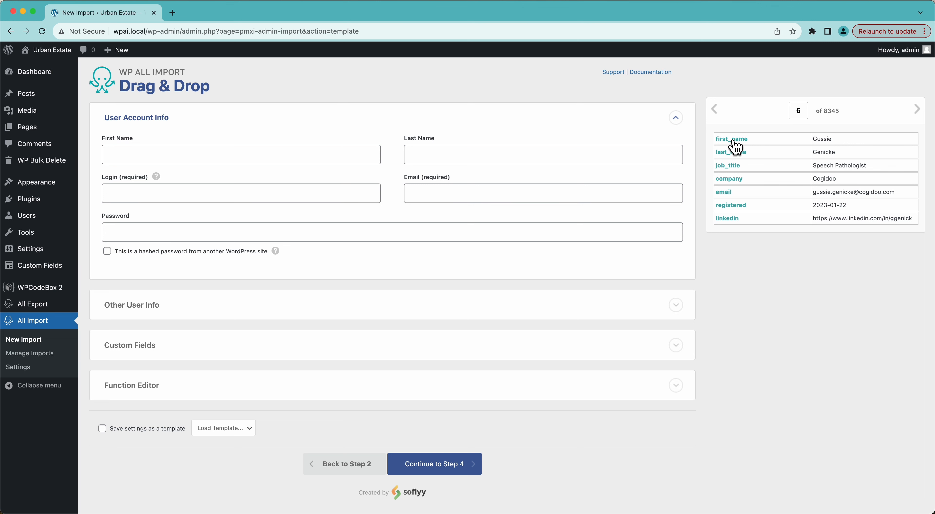
Step: Map first_name to First Name, last_name to Last Name, {first_name[1]}{last_name[1]} to Login, and email to Email
left_click_drag(732, 142, 313, 157)
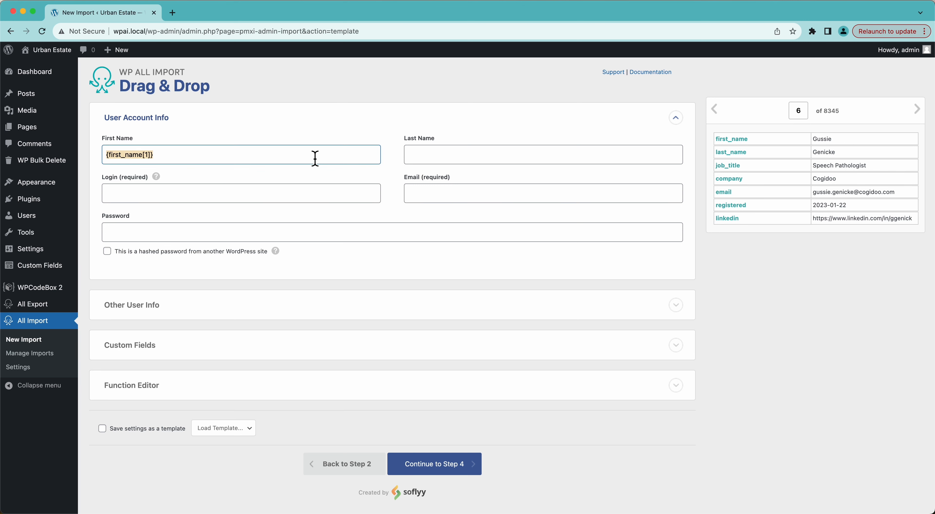
left_click_drag(725, 158, 586, 152)
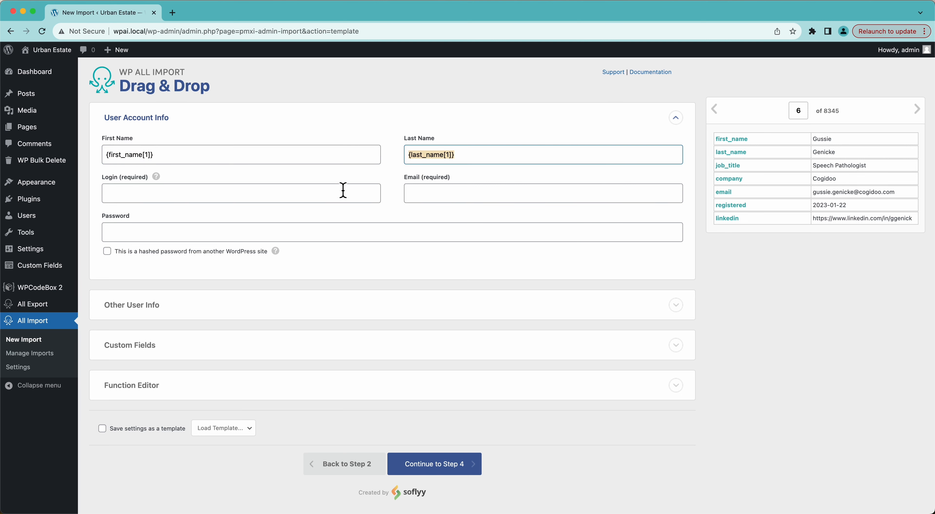
mouse_move(157, 178)
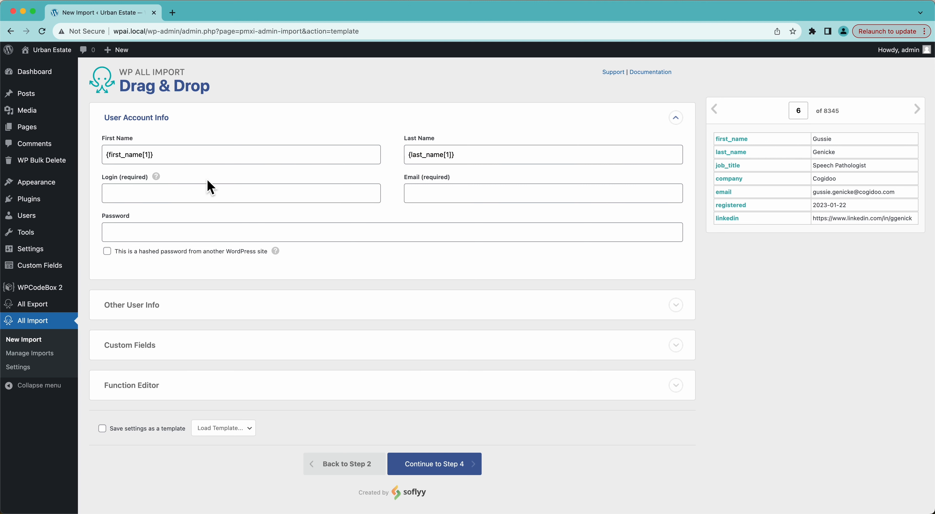
left_click_drag(737, 144, 324, 196)
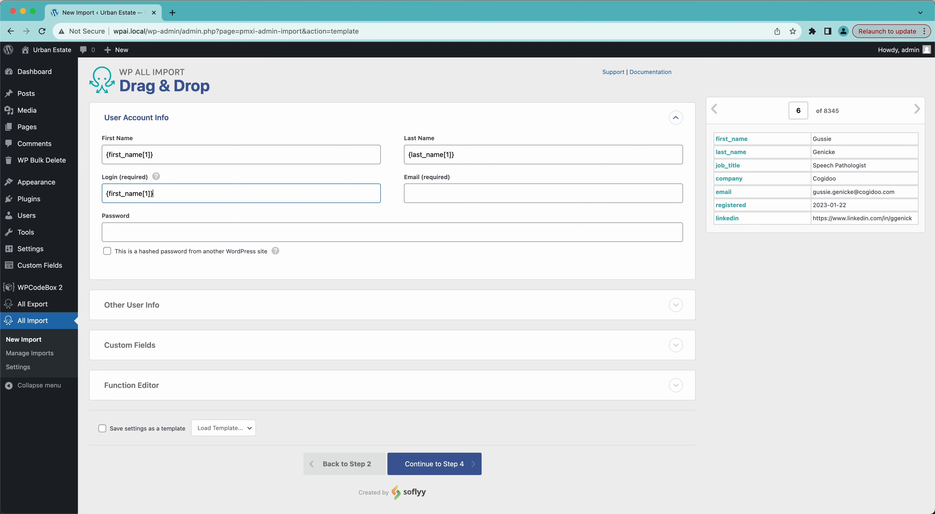
left_click_drag(738, 153, 358, 192)
left_click_drag(724, 193, 646, 202)
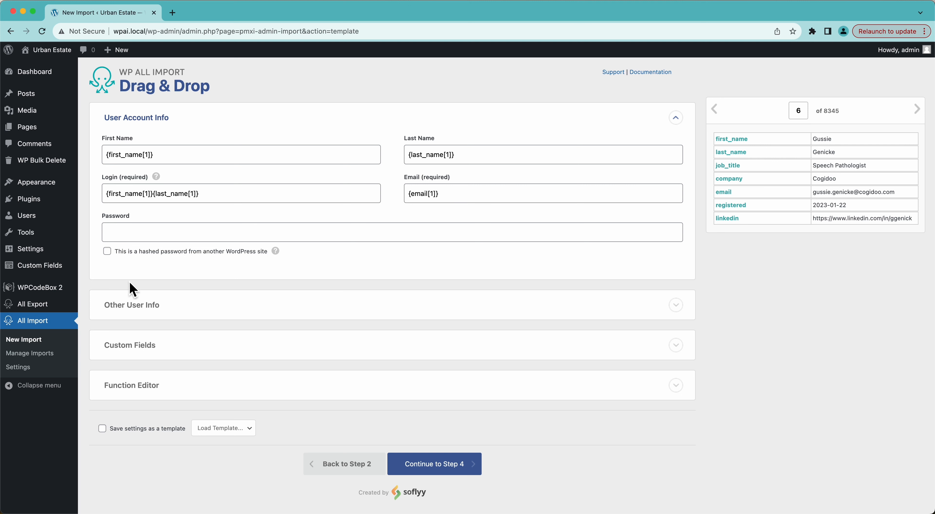
Step: Expand the Other User Info section and read the help text for the Role field
left_click(209, 315)
scroll(210, 316, "down", 4)
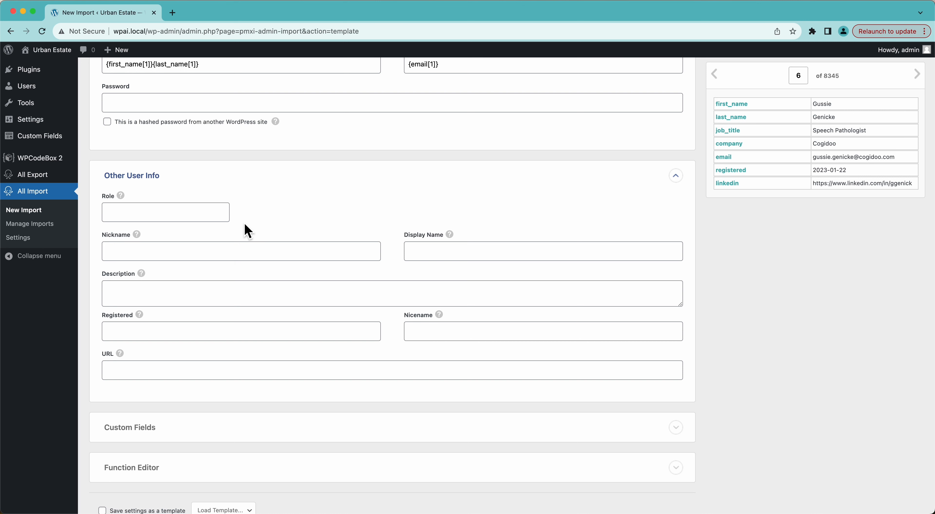
mouse_move(121, 198)
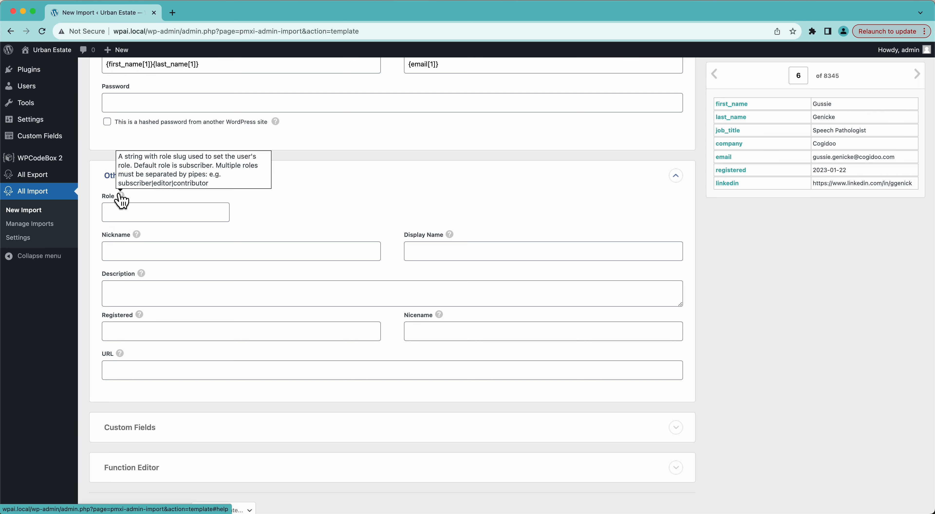
left_click(143, 215)
type("editor")
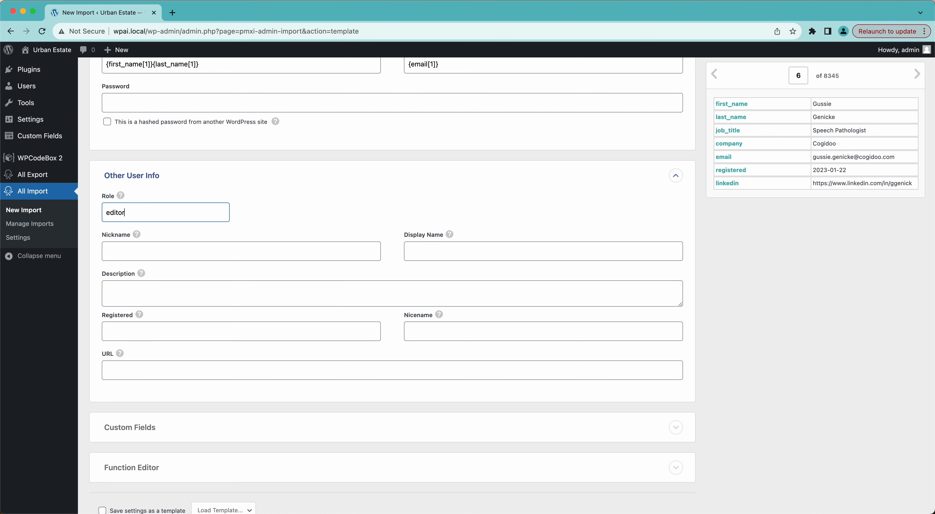
key("BackSpace")
key("BackSpace")
key("BackSpace")
key("BackSpace")
key("BackSpace")
key("BackSpace")
mouse_move(120, 199)
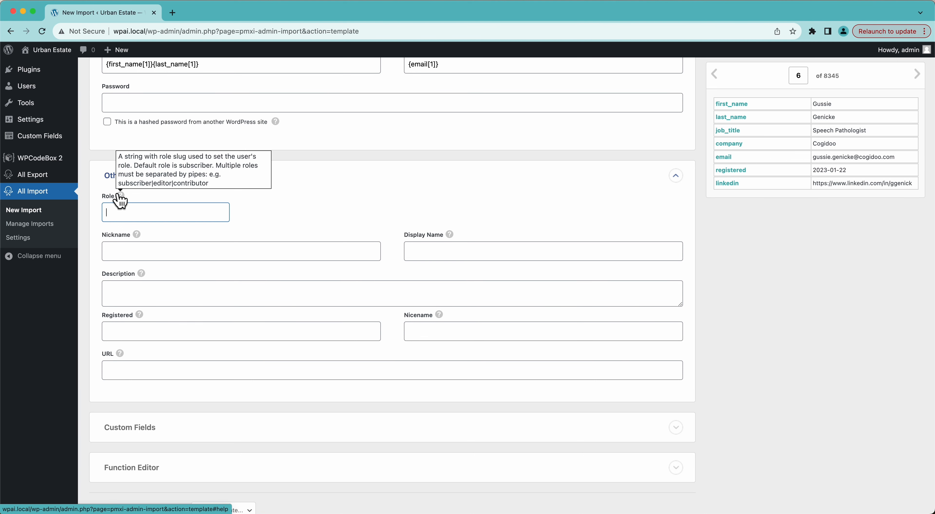
left_click(157, 251)
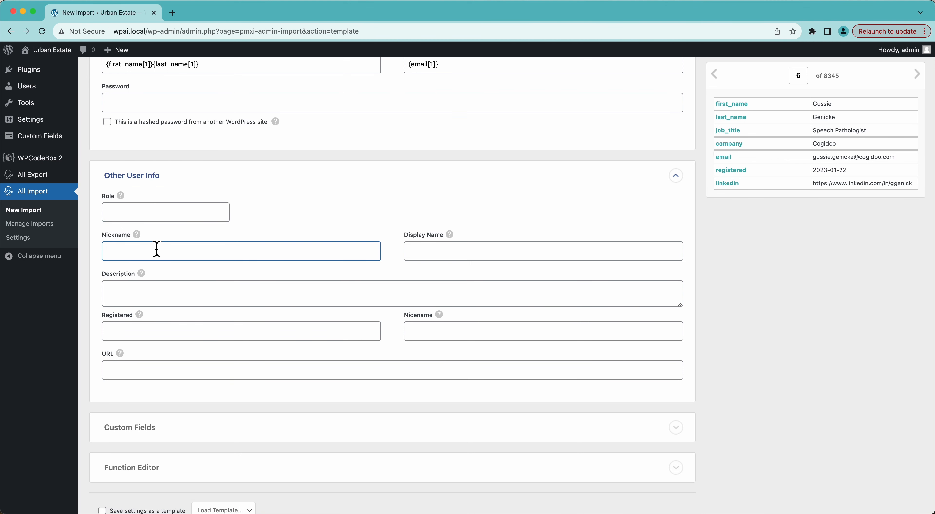
mouse_move(138, 236)
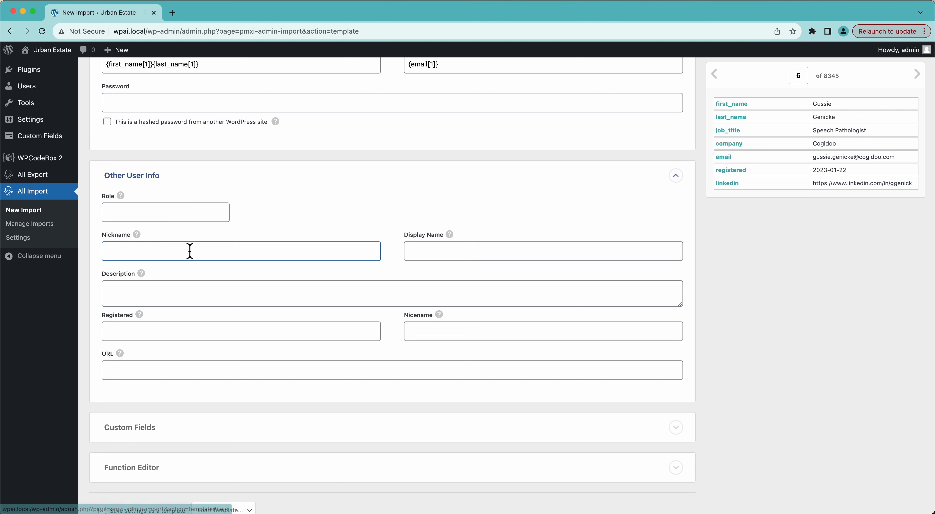
Step: Set Display Name to {first_name[1]} {last_name[1]}, with a space between the two elements
left_click(424, 257)
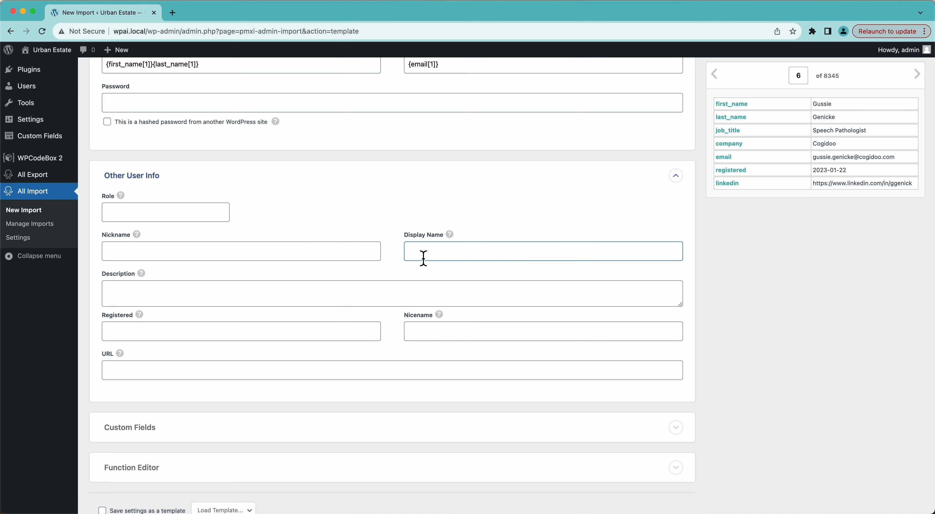
mouse_move(450, 236)
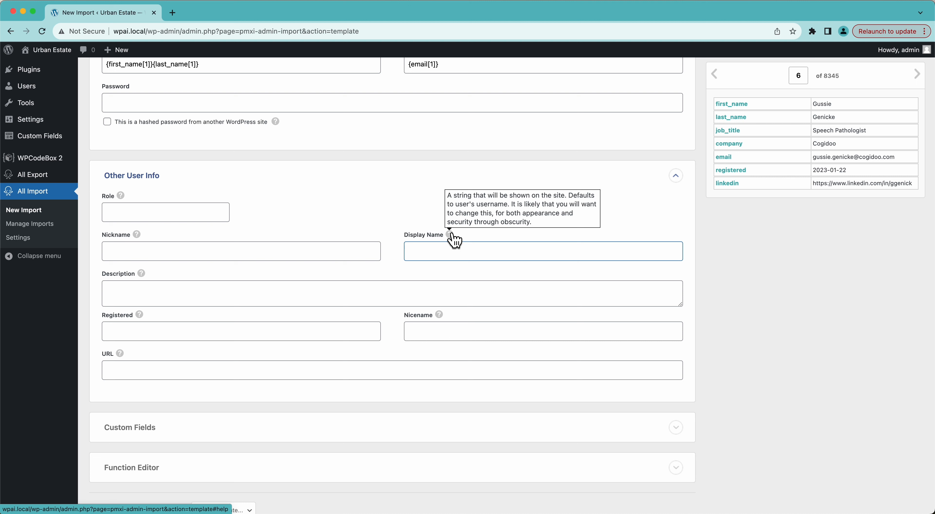
left_click_drag(724, 108, 461, 256)
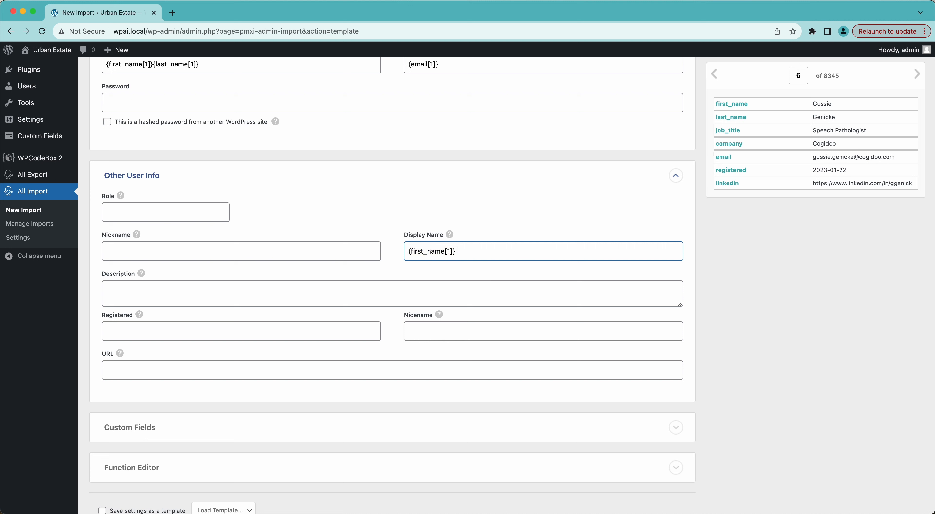
left_click(724, 117)
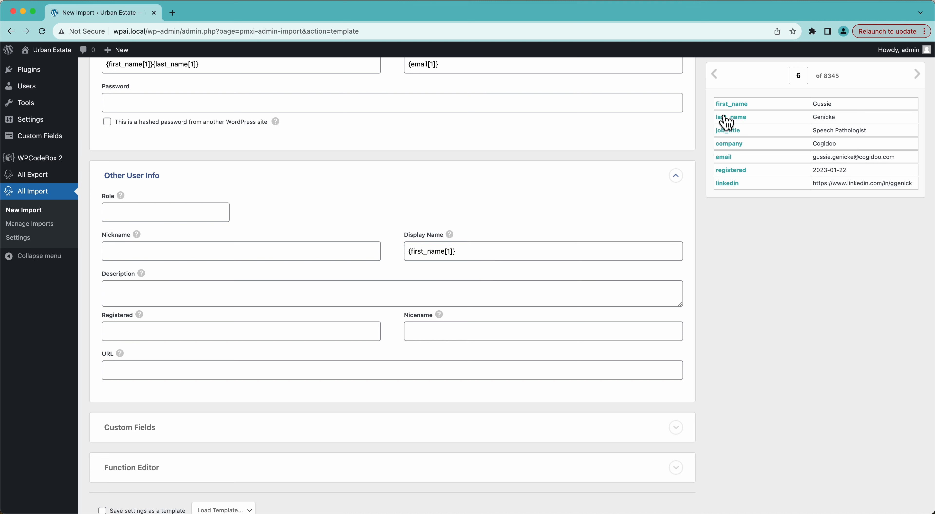
left_click_drag(726, 123, 511, 256)
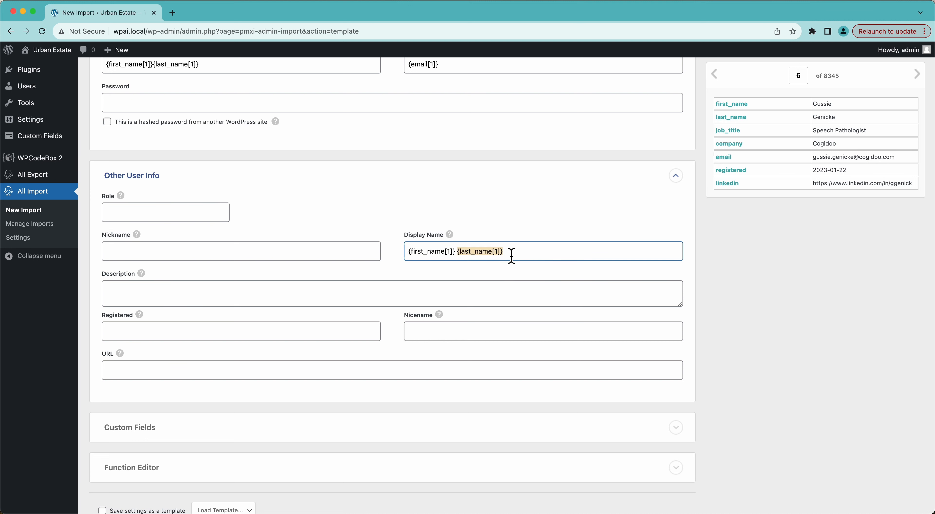
Step: Build the Description from the job title and company elements as {job_title[1]} at {company[1]}
left_click(407, 297)
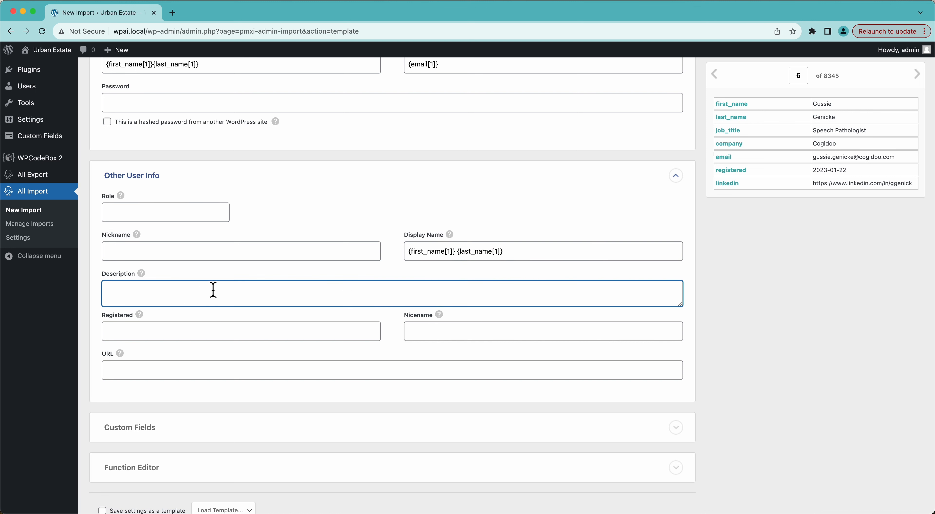
mouse_move(140, 276)
left_click_drag(728, 138, 409, 299)
type("at")
left_click_drag(730, 146, 381, 299)
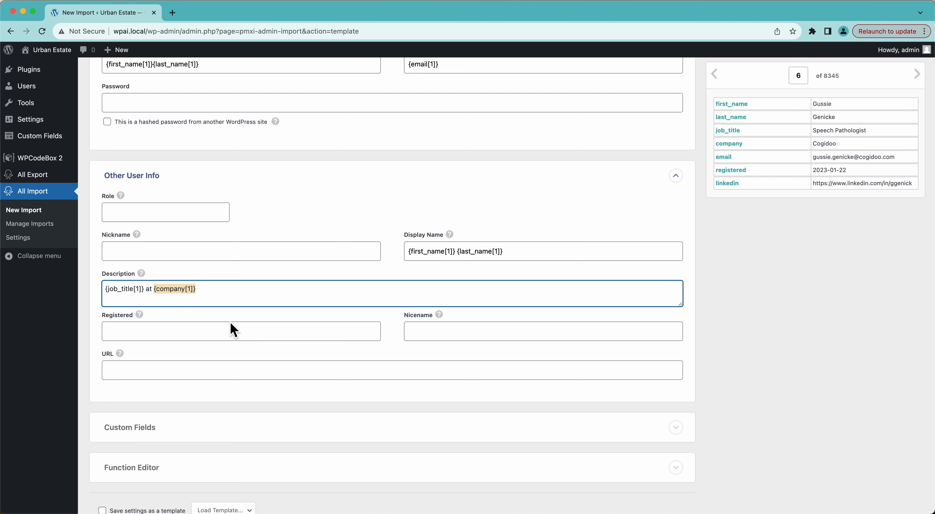
Step: Map the registered element to the Registered field and the linkedin element to the URL field
mouse_move(140, 315)
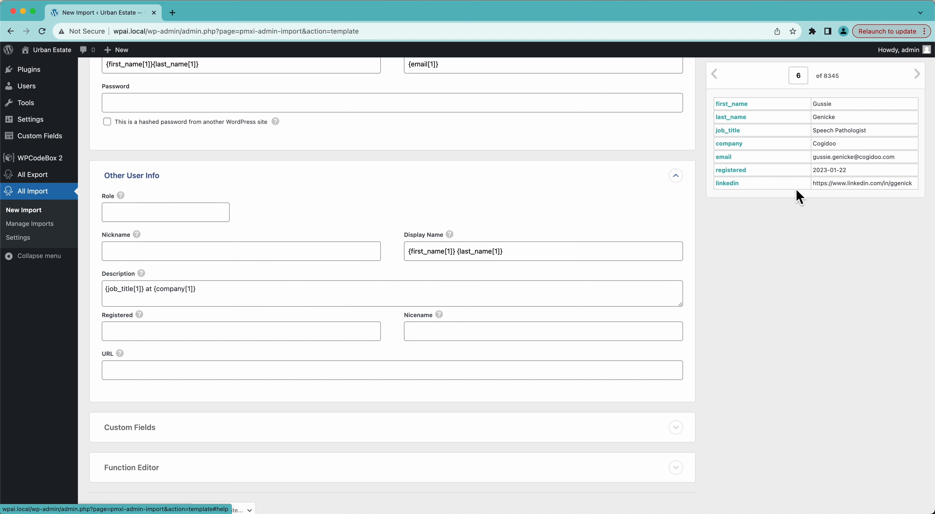
left_click_drag(735, 178, 258, 331)
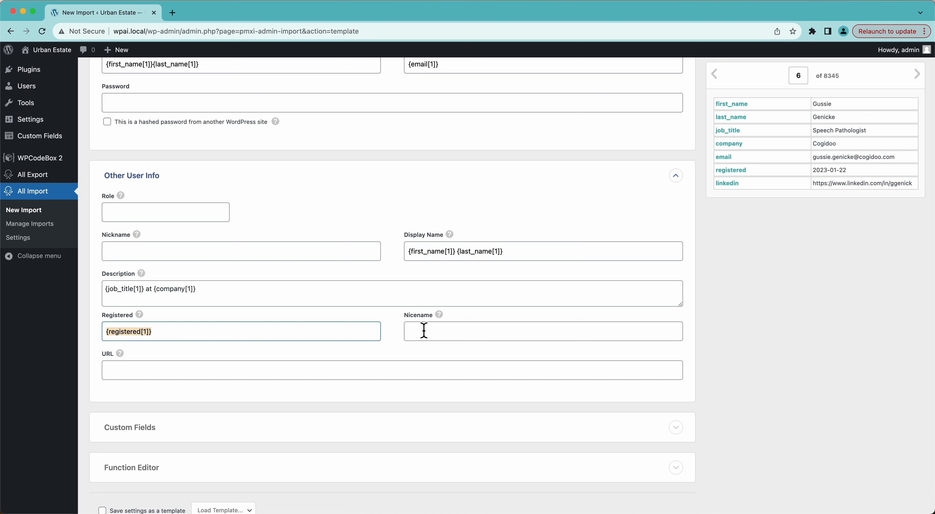
mouse_move(440, 316)
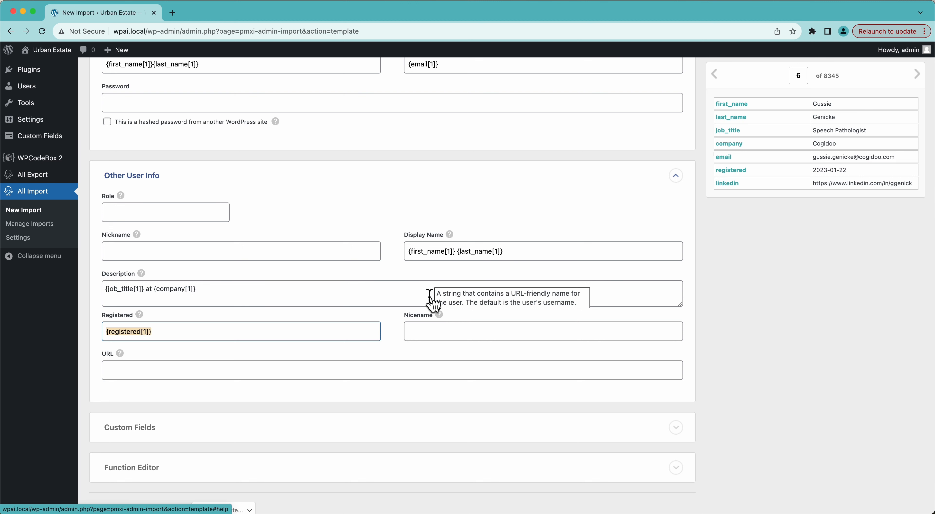
scroll(348, 202, "up", 3)
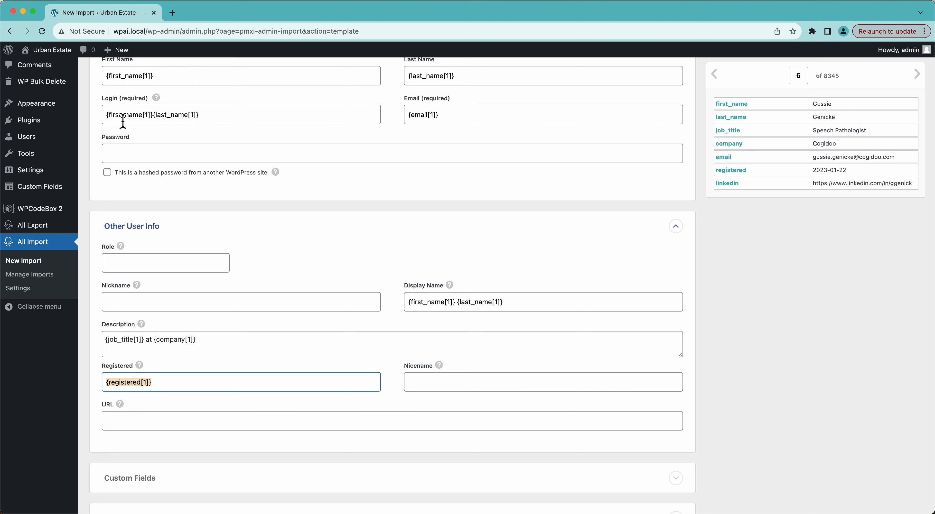
scroll(167, 370, "down", 3)
left_click(161, 369)
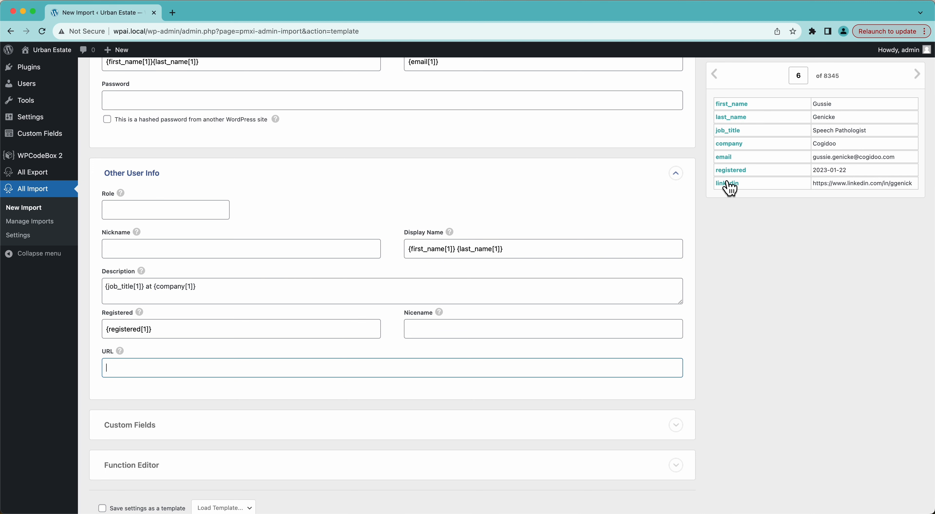
left_click_drag(727, 183, 315, 369)
Step: Examine the Custom Fields and Function Editor sections, collapsing each one again
scroll(316, 370, "down", 2)
left_click(306, 365)
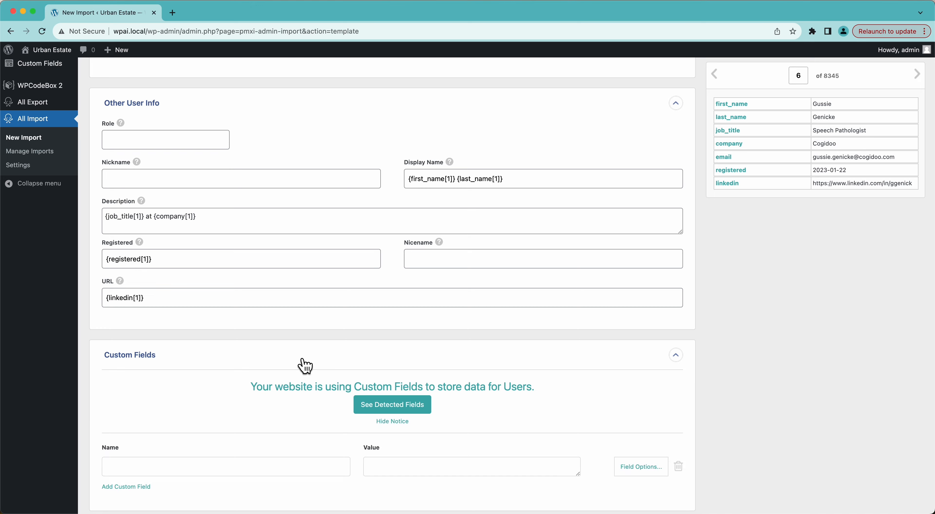
scroll(307, 365, "down", 4)
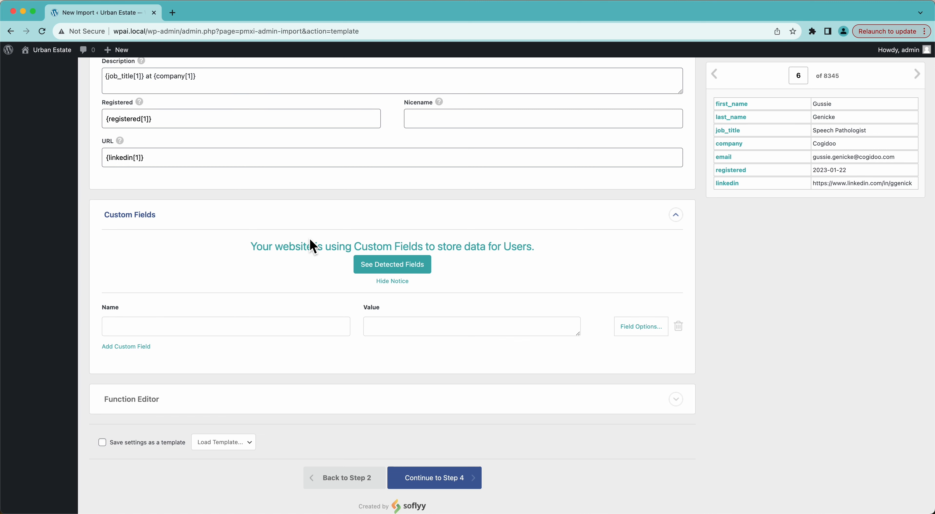
left_click(156, 222)
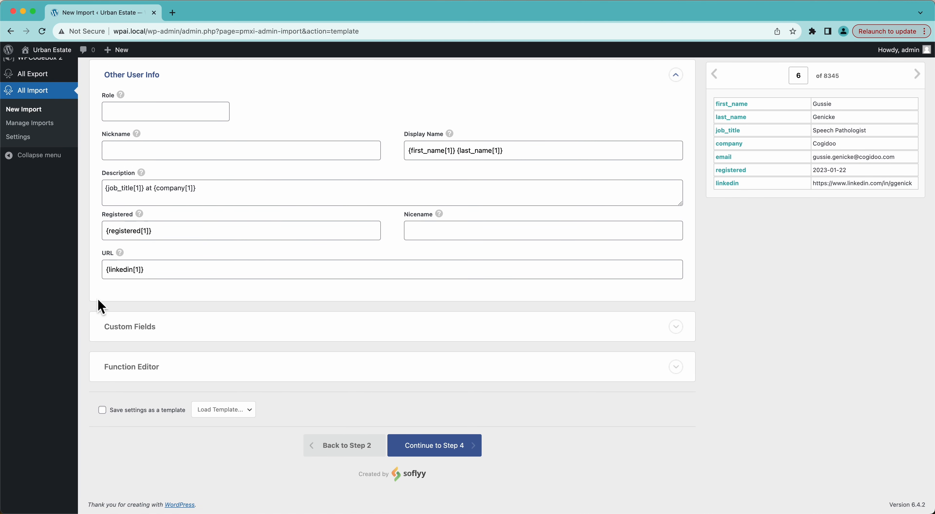
left_click(150, 371)
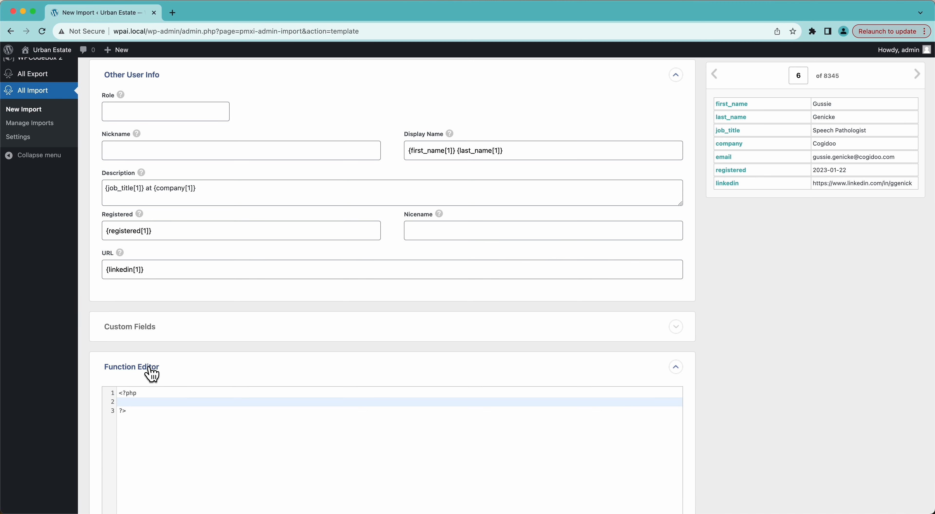
scroll(150, 367, "up", 6)
scroll(343, 204, "down", 10)
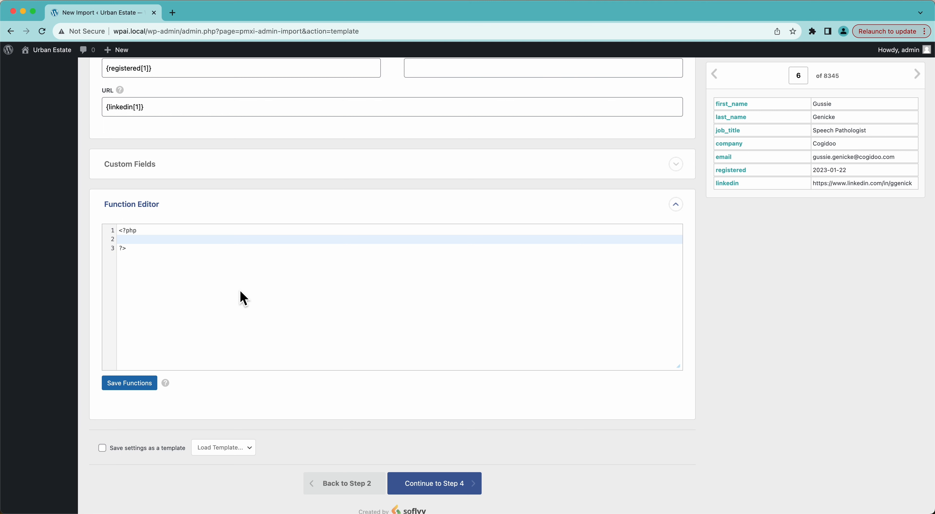
left_click(147, 206)
Step: Review the completed mapping, continue to the import settings step, and browse the file's records up to record 3
scroll(149, 215, "up", 6)
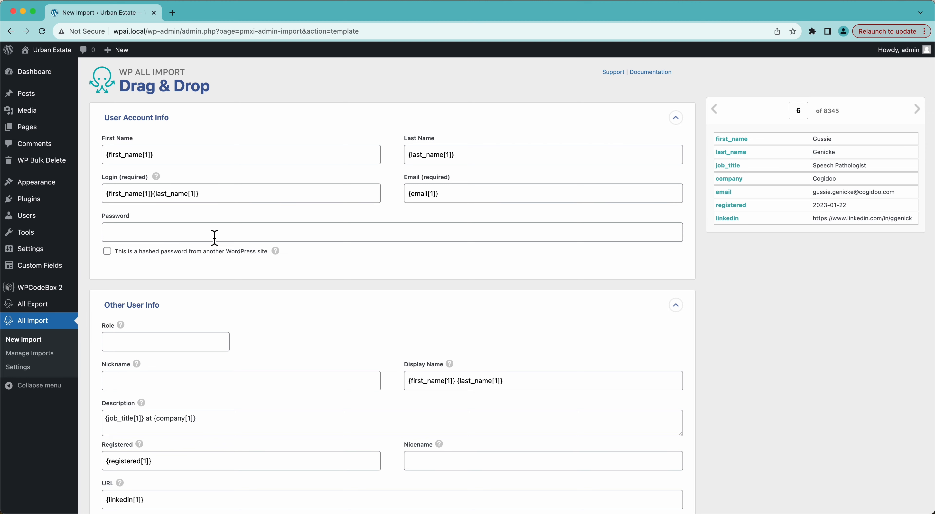
scroll(213, 236, "down", 5)
scroll(213, 236, "up", 5)
scroll(412, 276, "down", 5)
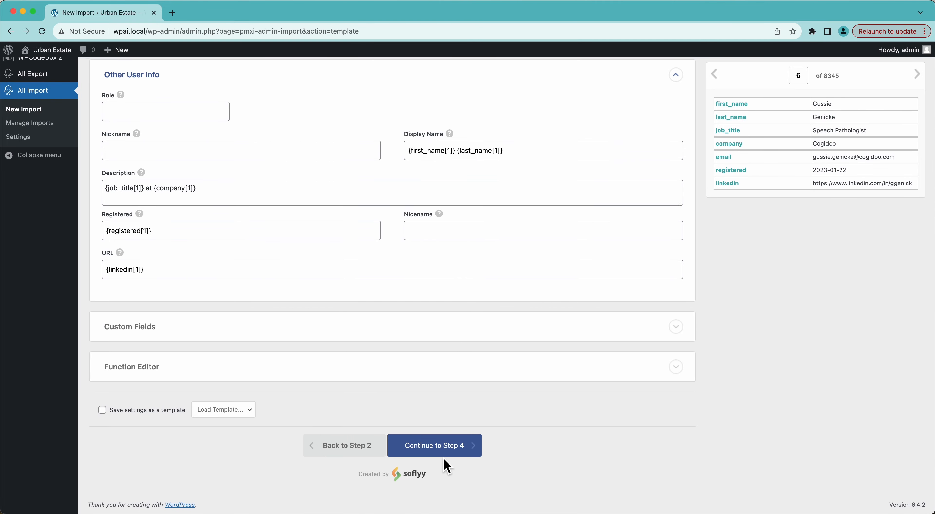
left_click(443, 456)
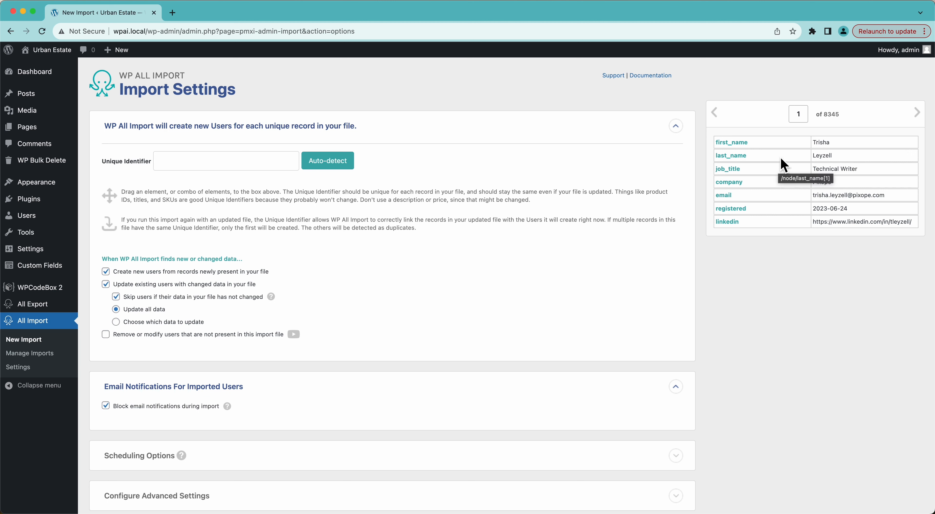
left_click(917, 113)
left_click(919, 114)
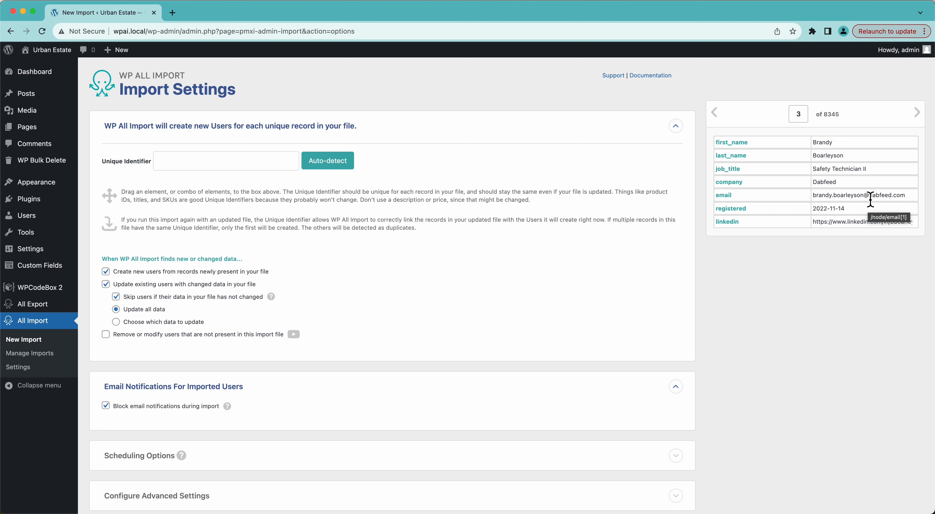
Step: Auto-detect the unique identifier and append the email element so it reads {first_name[1]}{last_name[1]}{email[1]}
left_click(331, 165)
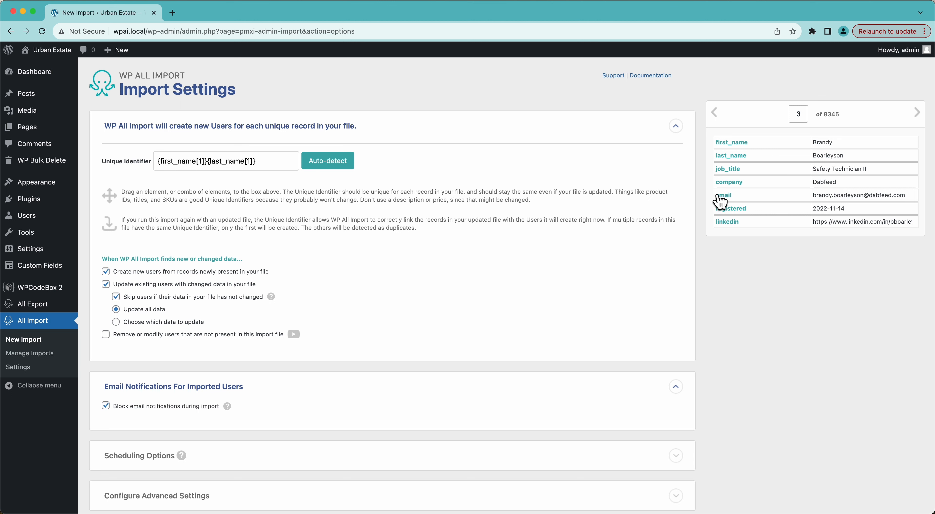
left_click_drag(723, 196, 275, 168)
scroll(346, 262, "down", 2)
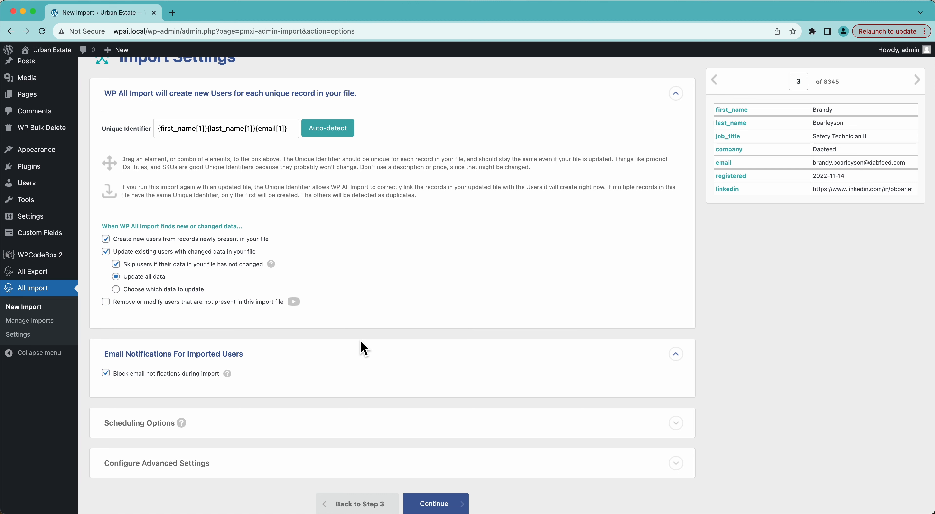
Step: Try switching off updating existing users and creating new users, and re-enable both options
scroll(361, 347, "down", 1)
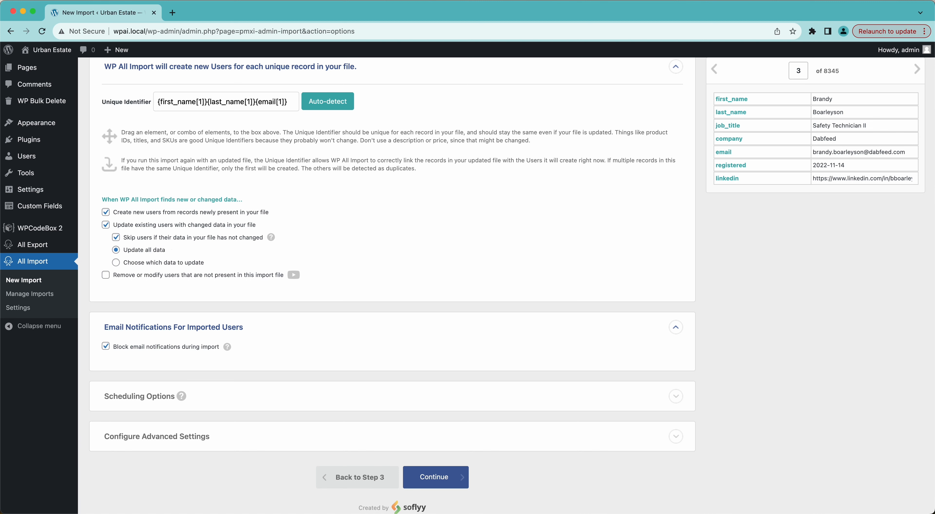
left_click(127, 225)
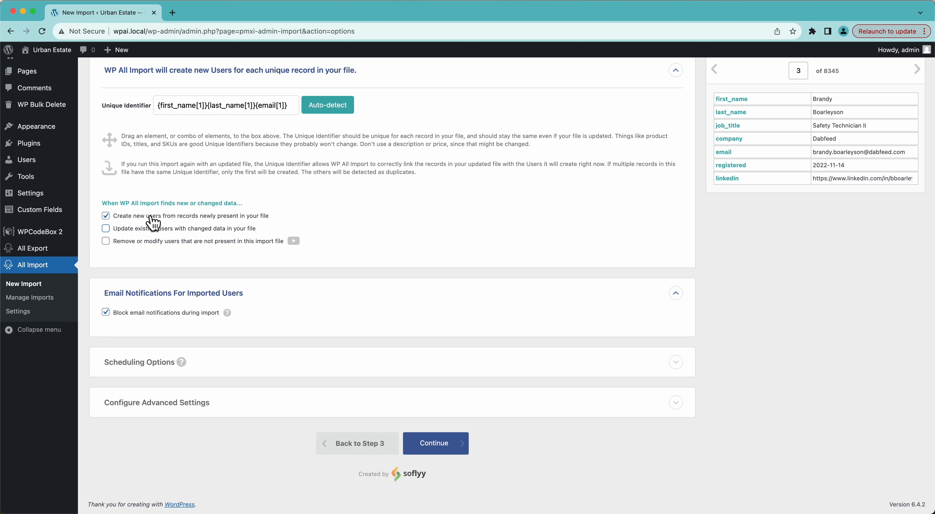
left_click(124, 217)
left_click(179, 217)
left_click(202, 230)
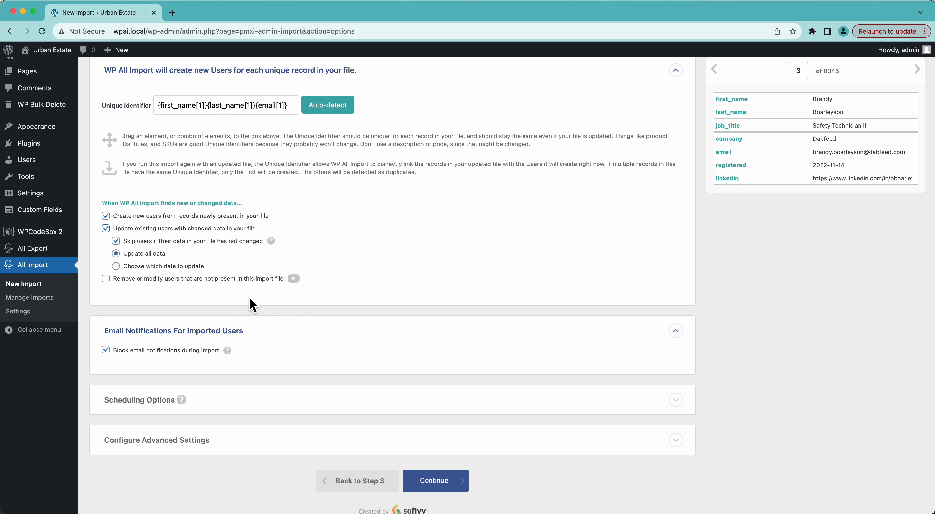
scroll(252, 307, "up", 2)
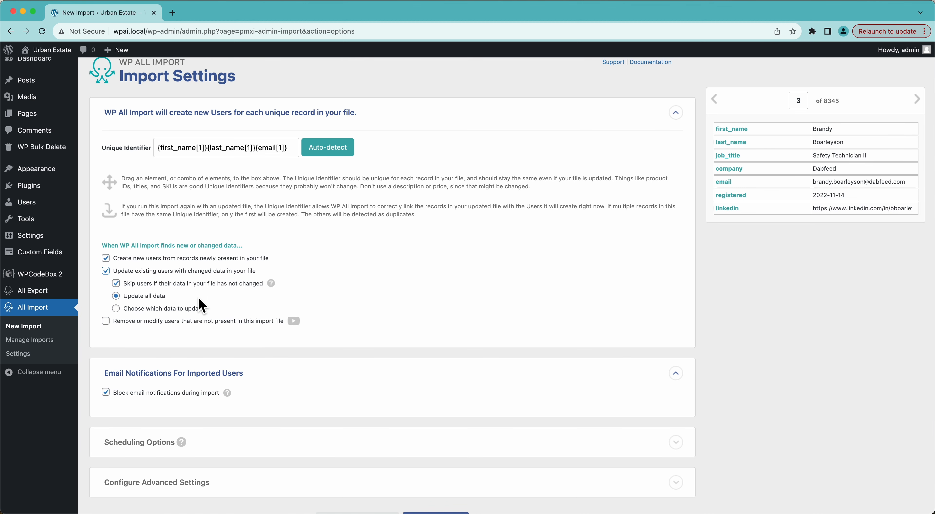
scroll(291, 134, "down", 4)
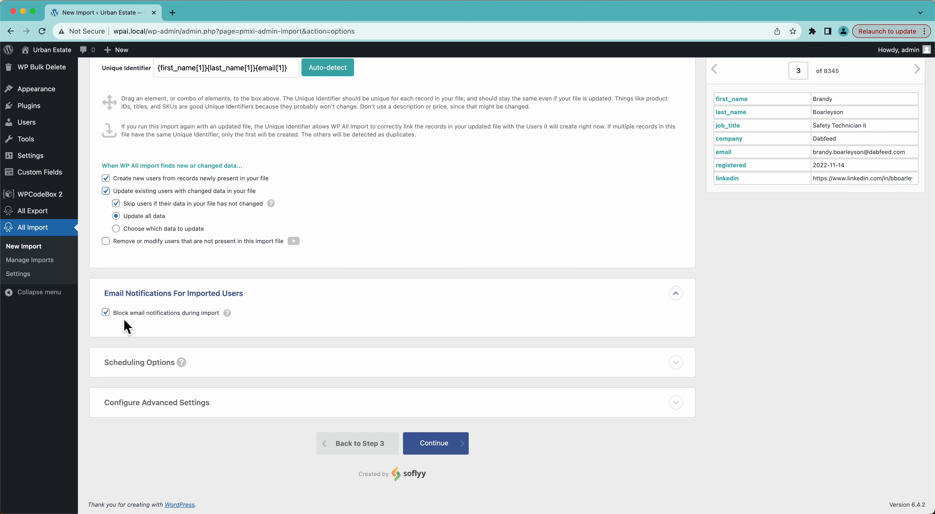
Step: Try unblocking email notifications during import, re-enable the block, and check the help note on Scheduling Options
left_click(106, 313)
left_click(106, 313)
mouse_move(219, 373)
mouse_move(302, 369)
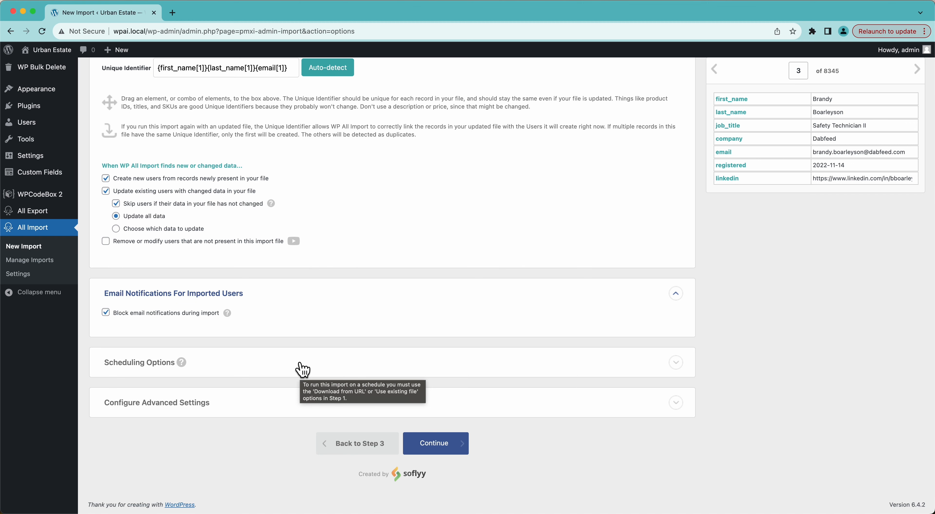
Step: Examine the advanced settings and the help notes on records per iteration and file splitting, collapsing the section again
left_click(219, 404)
scroll(219, 408, "down", 5)
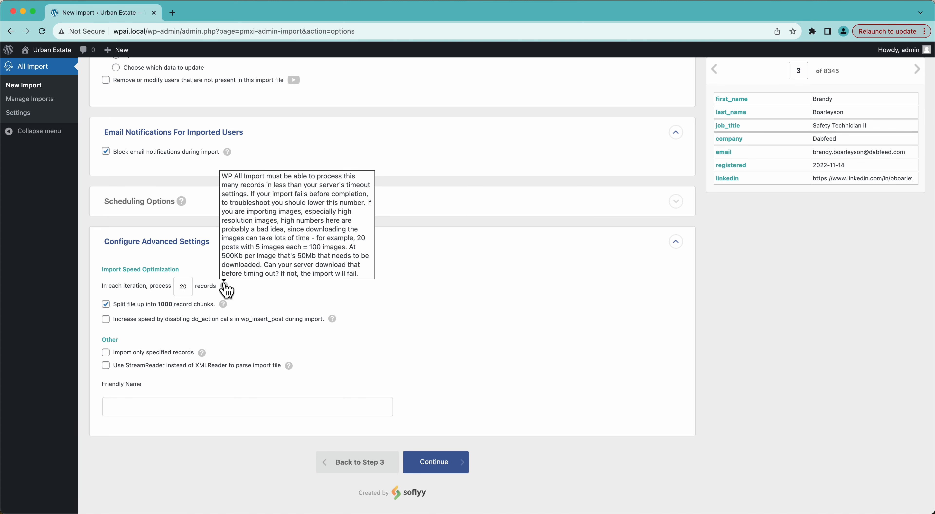
mouse_move(222, 306)
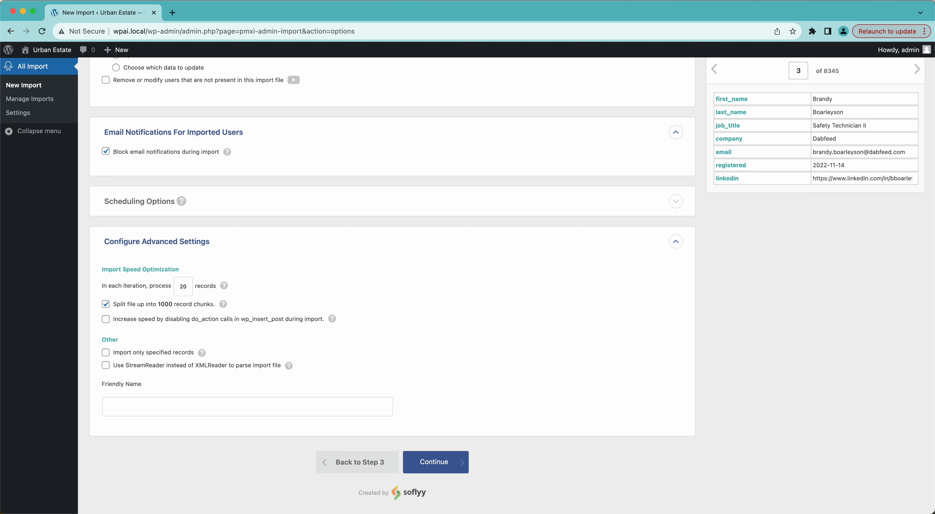
left_click(193, 248)
scroll(481, 218, "up", 3)
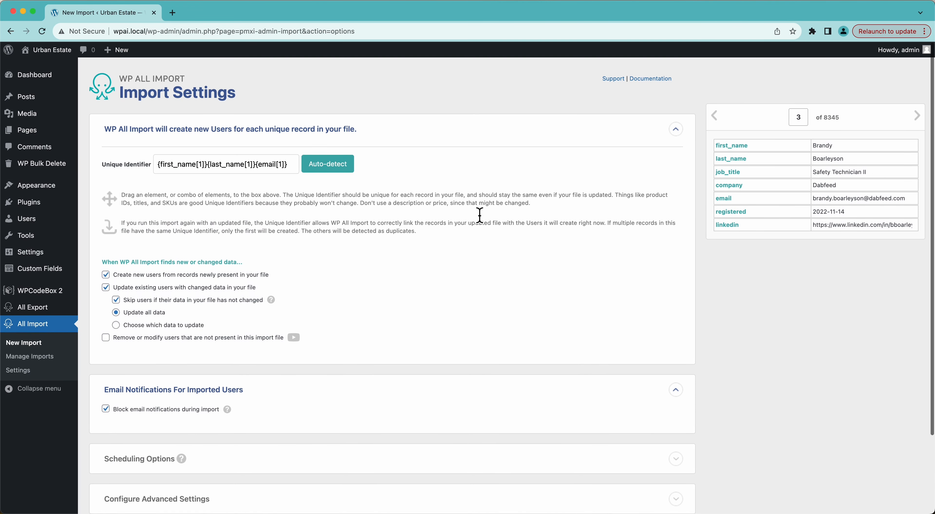
Step: Continue from the import settings to the import summary, and confirm and run the import
scroll(481, 218, "down", 3)
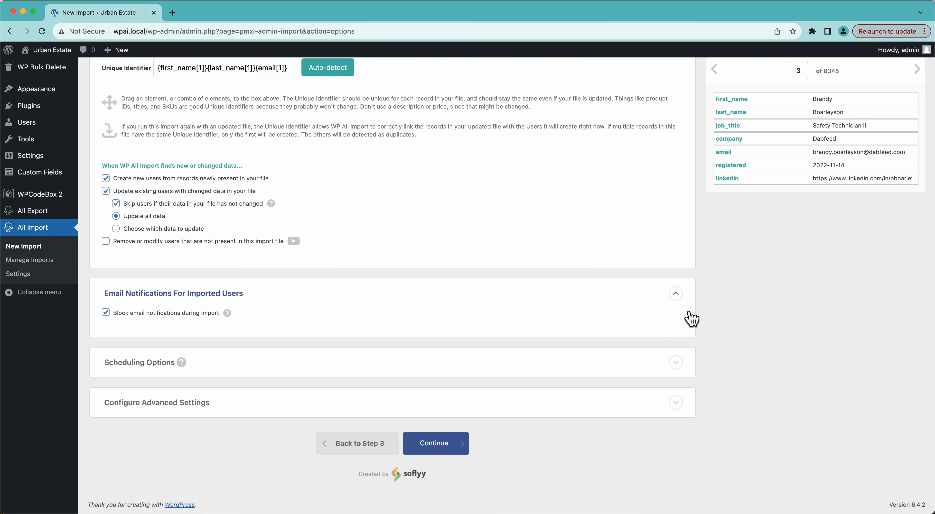
left_click(444, 449)
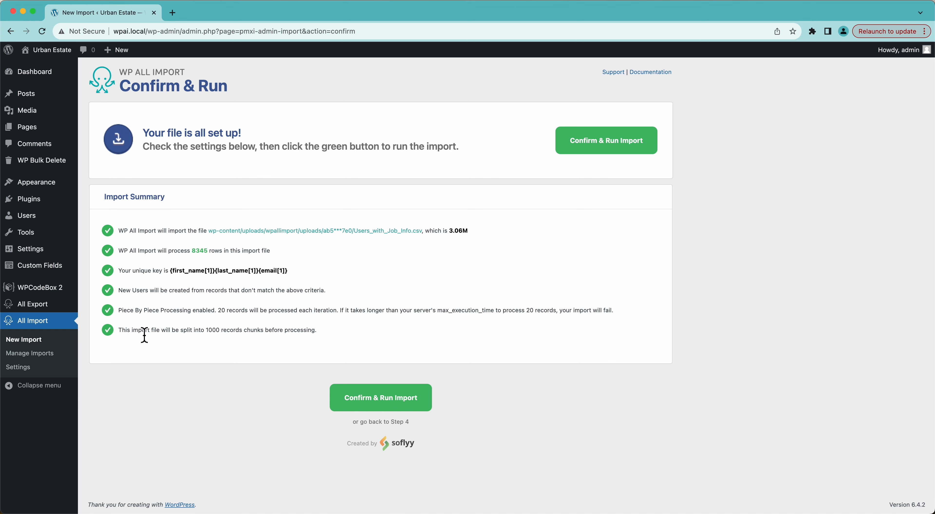
left_click(604, 147)
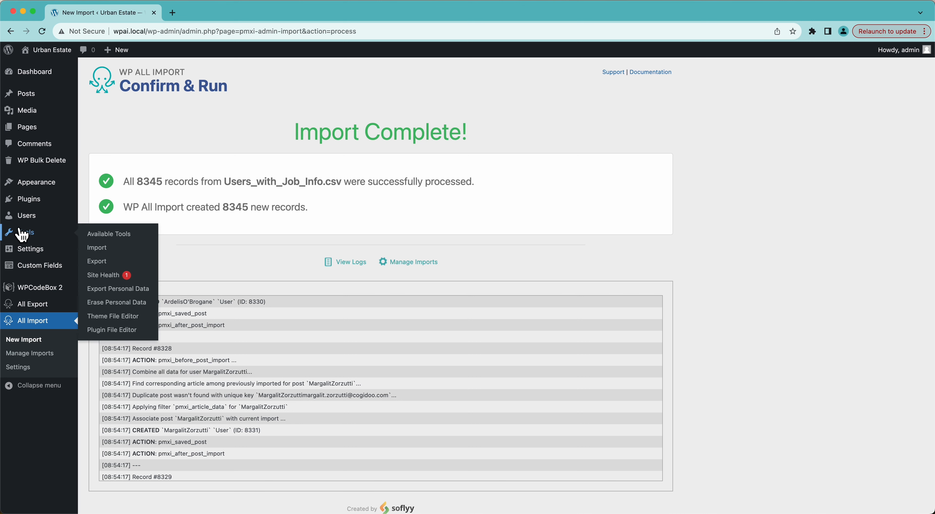
Step: Open the site's list of all users and look through the imported accounts on its first page
mouse_move(21, 218)
left_click(108, 218)
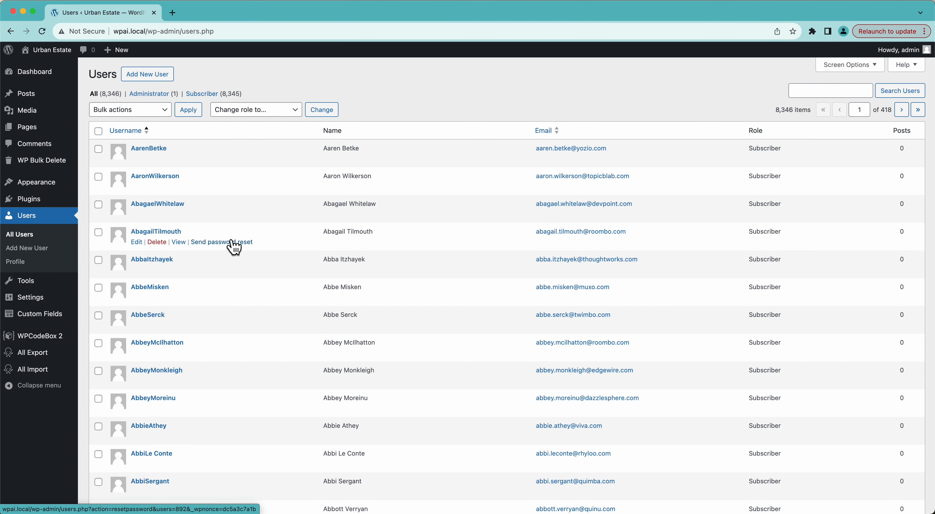
scroll(234, 247, "down", 10)
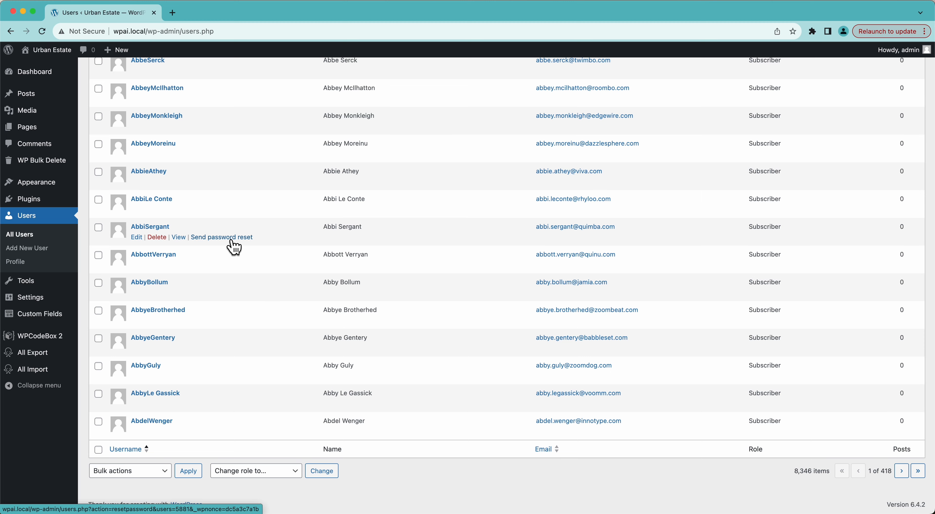
scroll(234, 248, "up", 10)
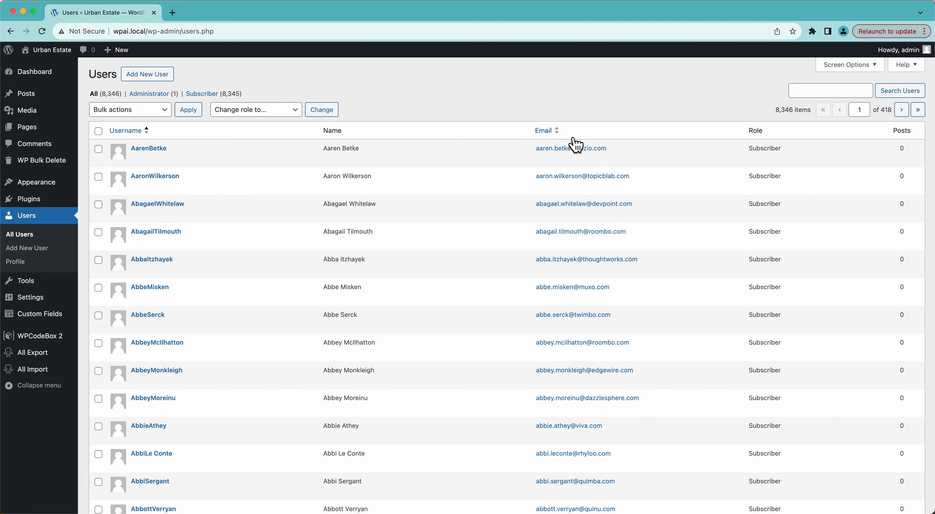
Step: Open the first listed user's profile and check its imported name, email, website, biographical info and custom user fields
left_click(136, 159)
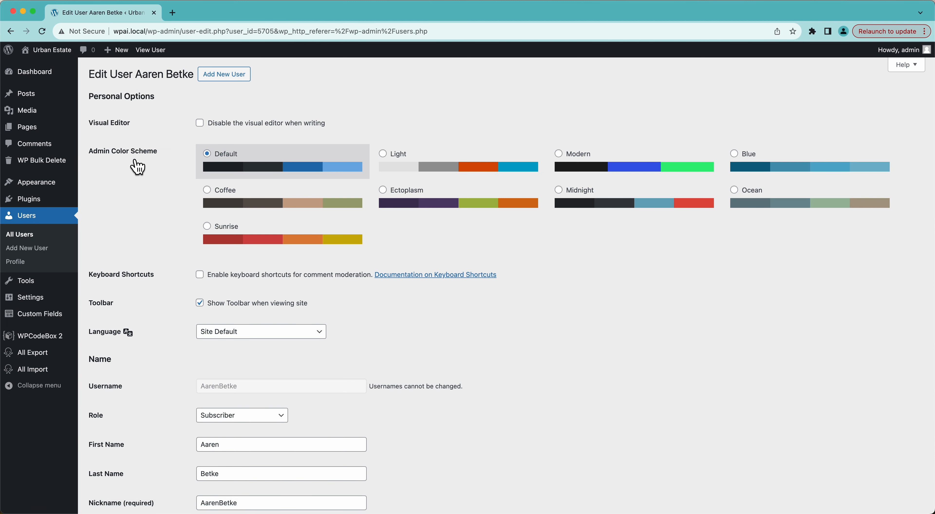
scroll(136, 167, "down", 5)
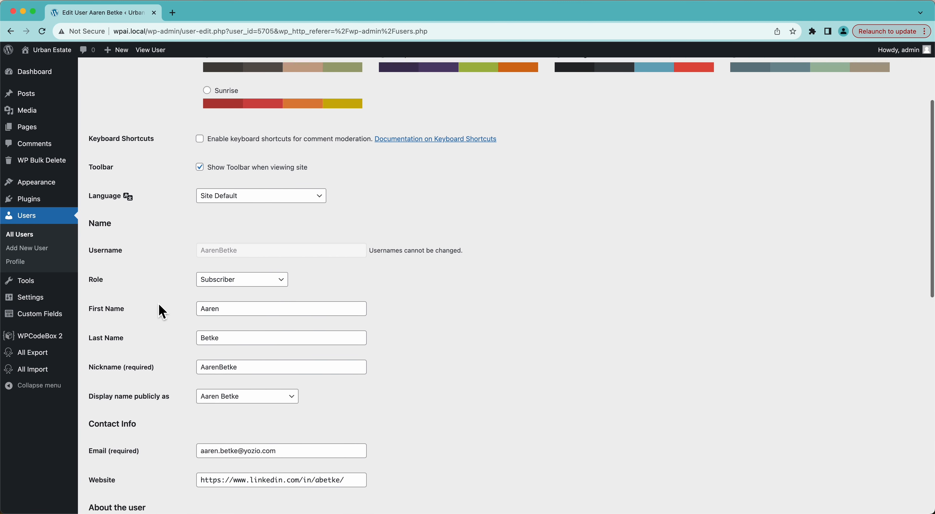
scroll(162, 312, "down", 2)
scroll(189, 374, "down", 3)
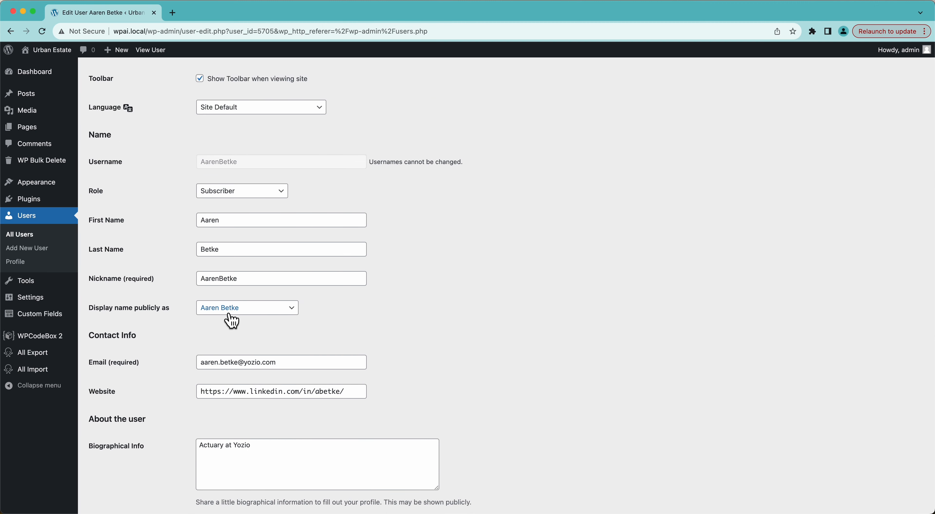
scroll(198, 360, "down", 3)
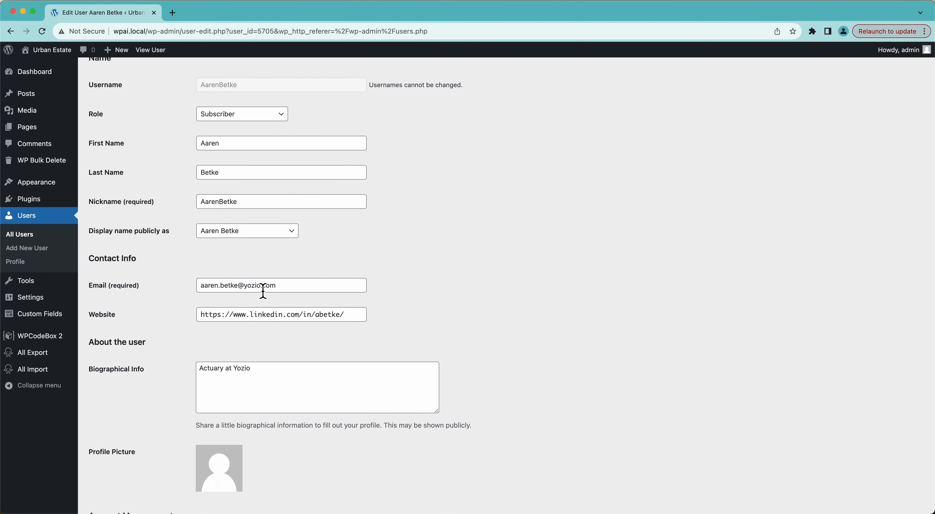
scroll(196, 367, "down", 4)
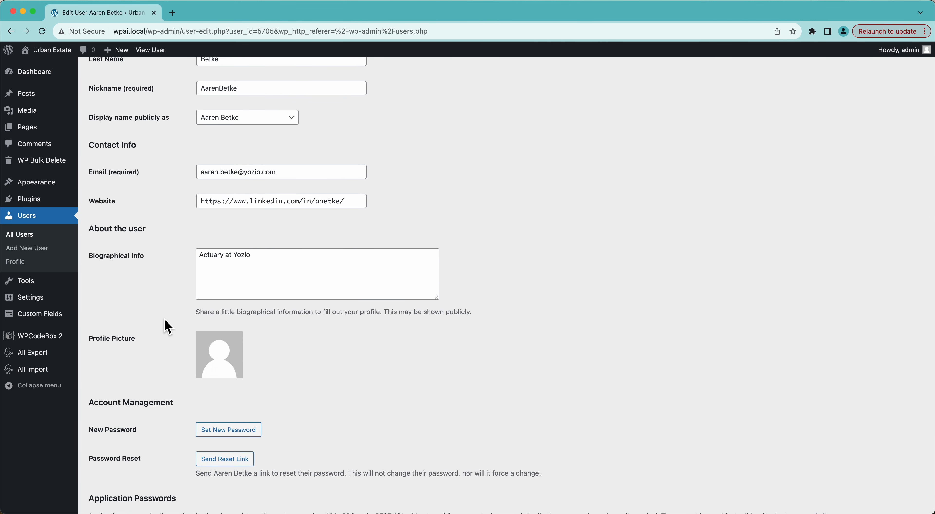
scroll(168, 327, "down", 6)
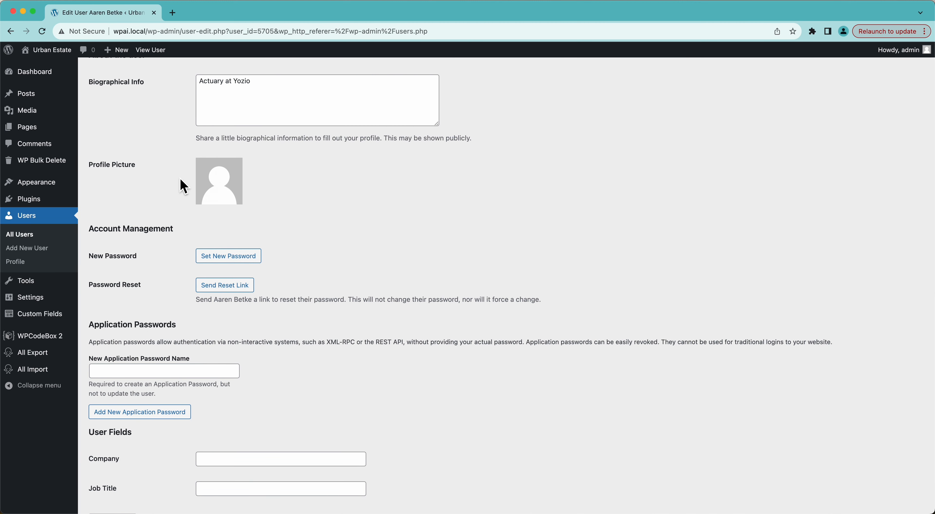
scroll(218, 203, "up", 2)
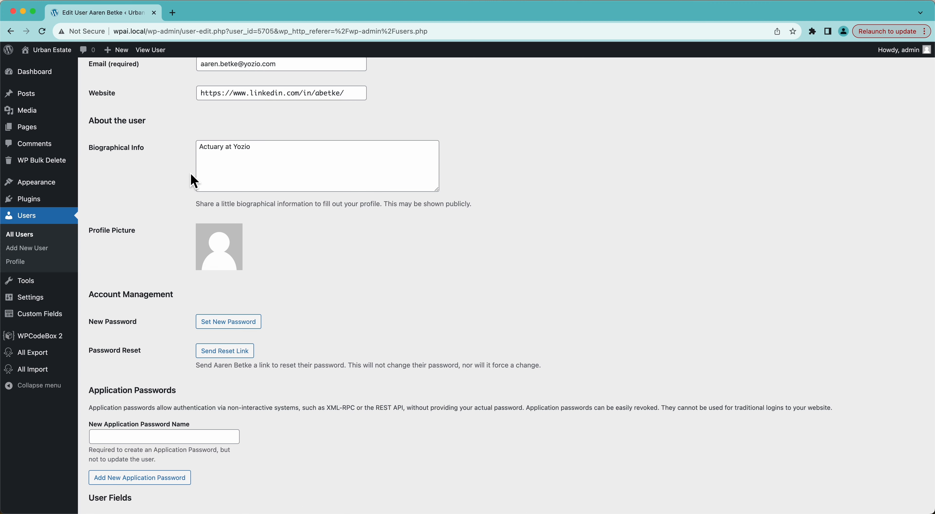
scroll(193, 181, "down", 5)
scroll(194, 180, "up", 9)
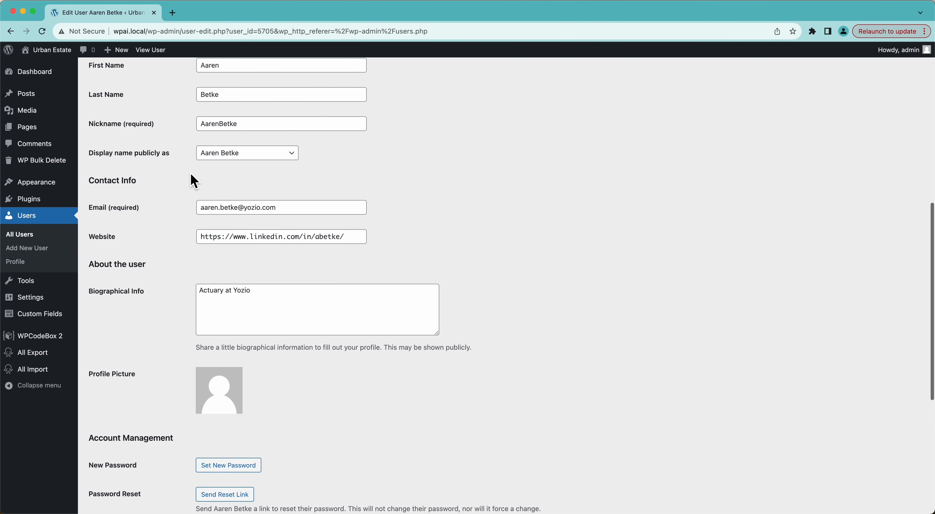
scroll(193, 180, "up", 10)
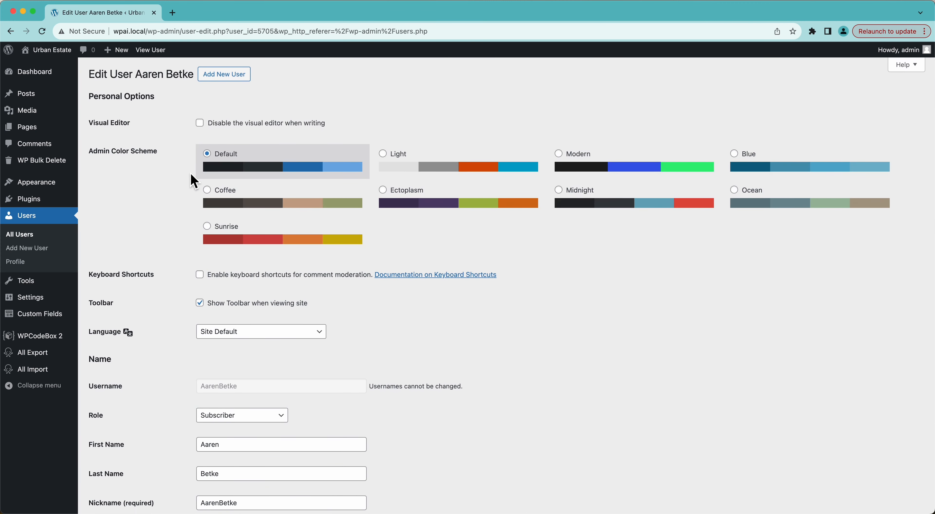